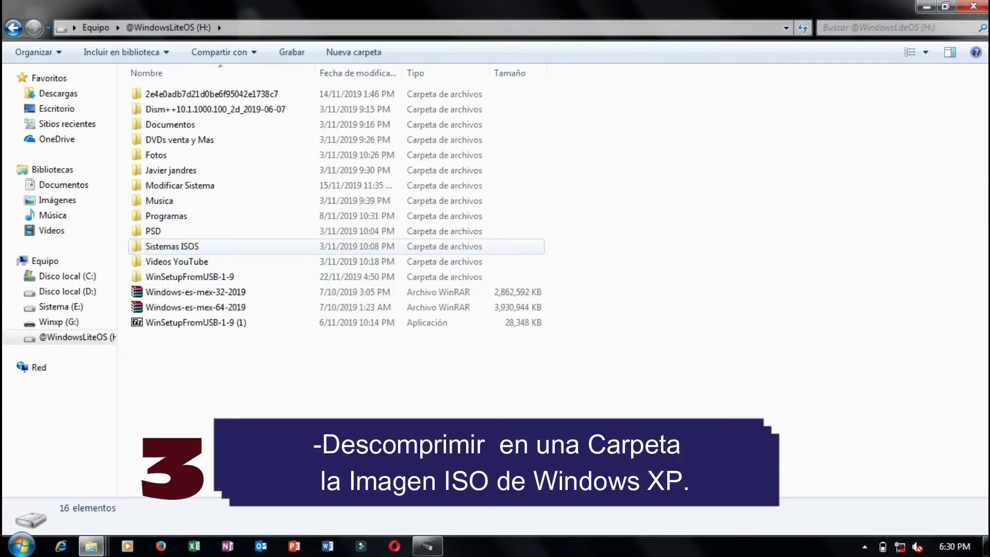
Step: Set up extraction of the Wolf 3.0 Beta2 C-D [Imagen de Disco] archive from the Xp Sp3 Espanol folder into Mis vídeos
left_click(172, 246)
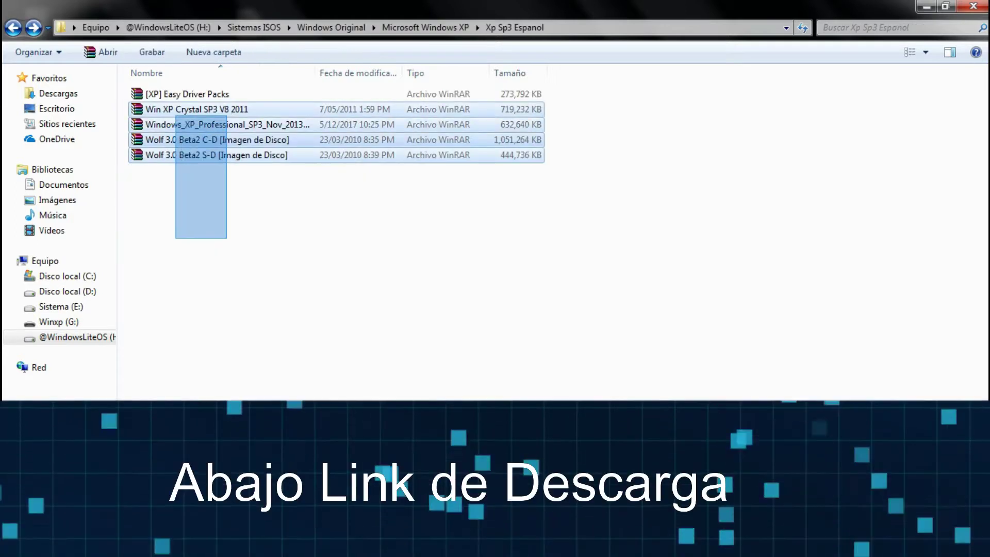
left_click_drag(226, 238, 172, 96)
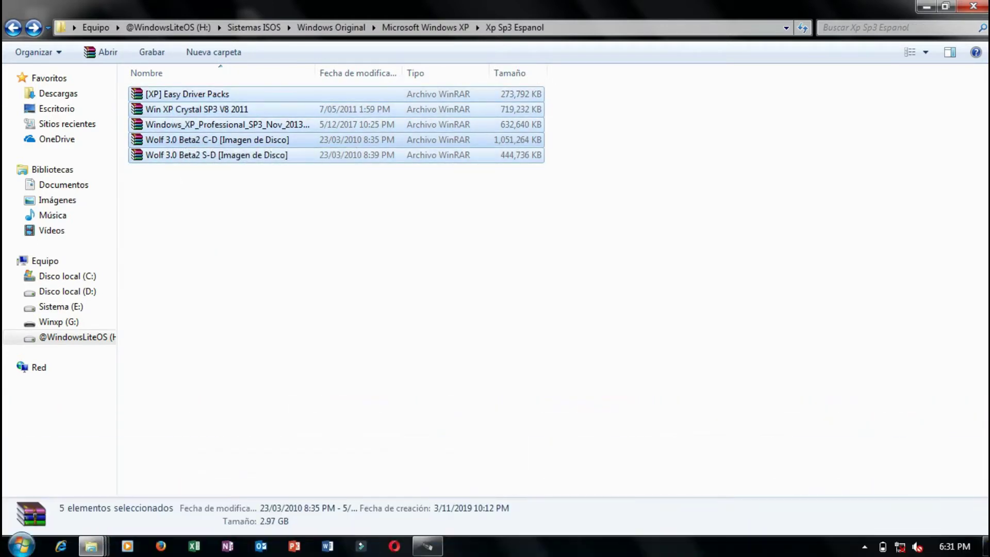
left_click(164, 139)
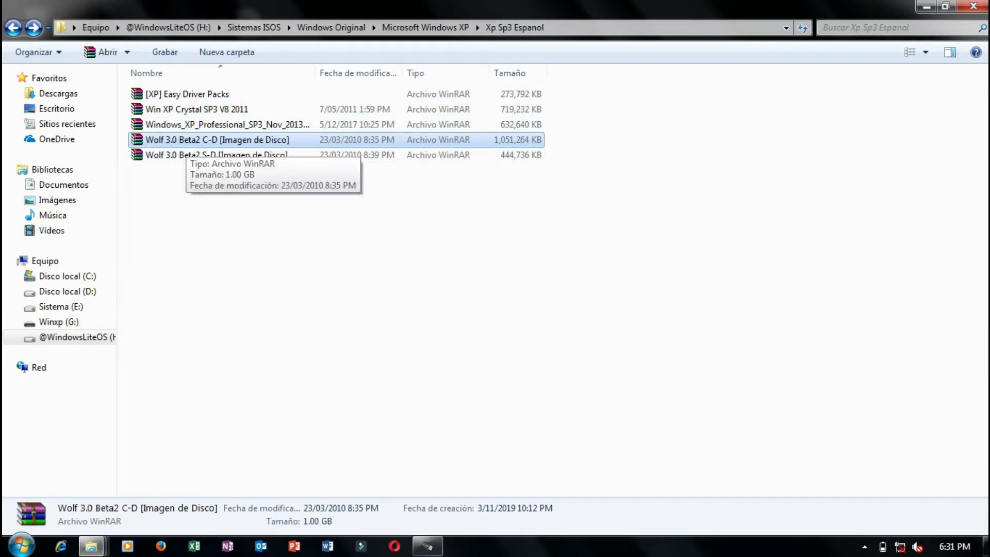
right_click(204, 145)
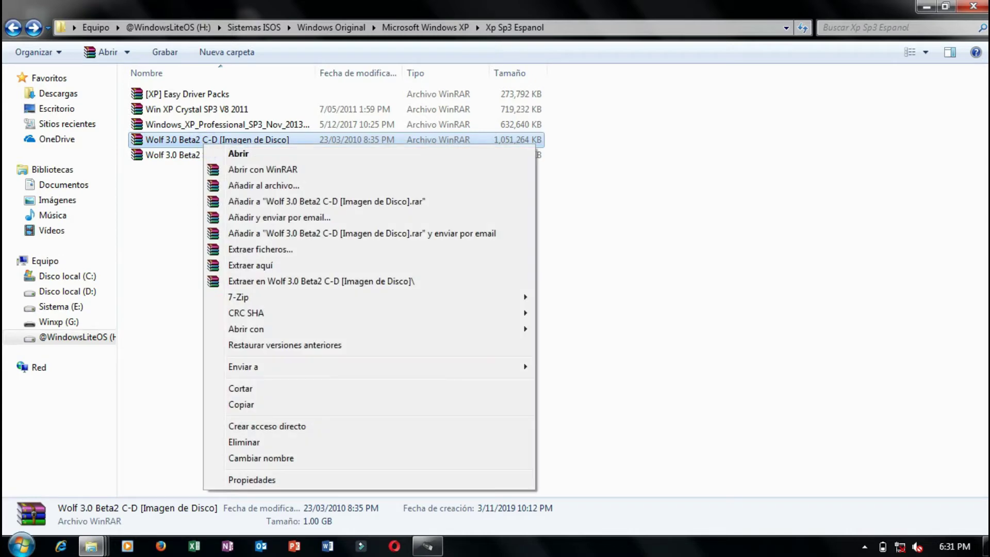
left_click(279, 253)
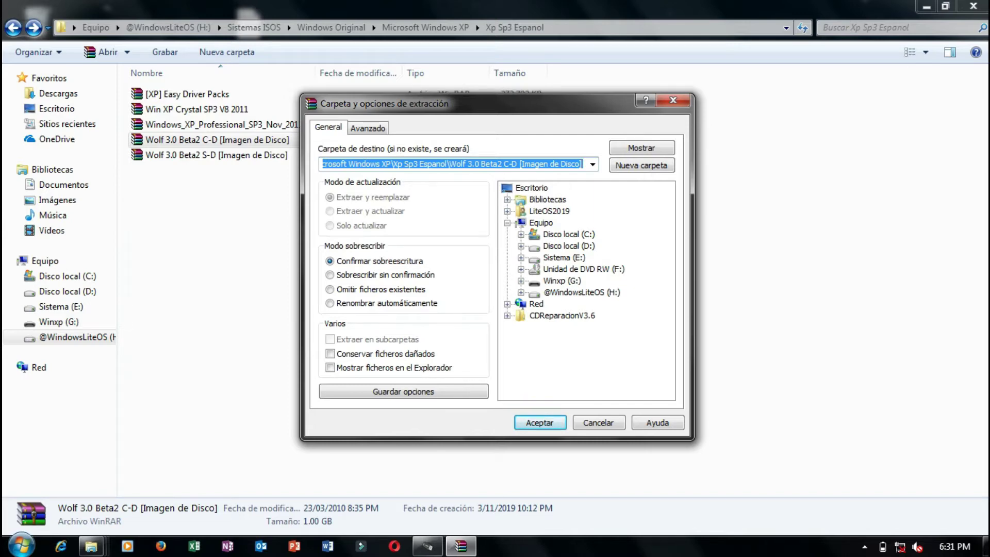
left_click(531, 188)
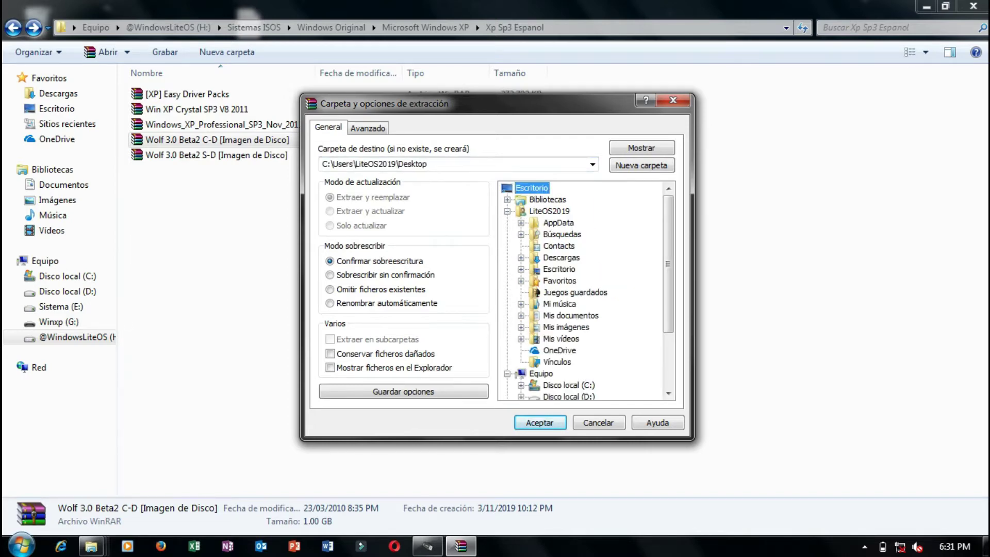
left_click(561, 338)
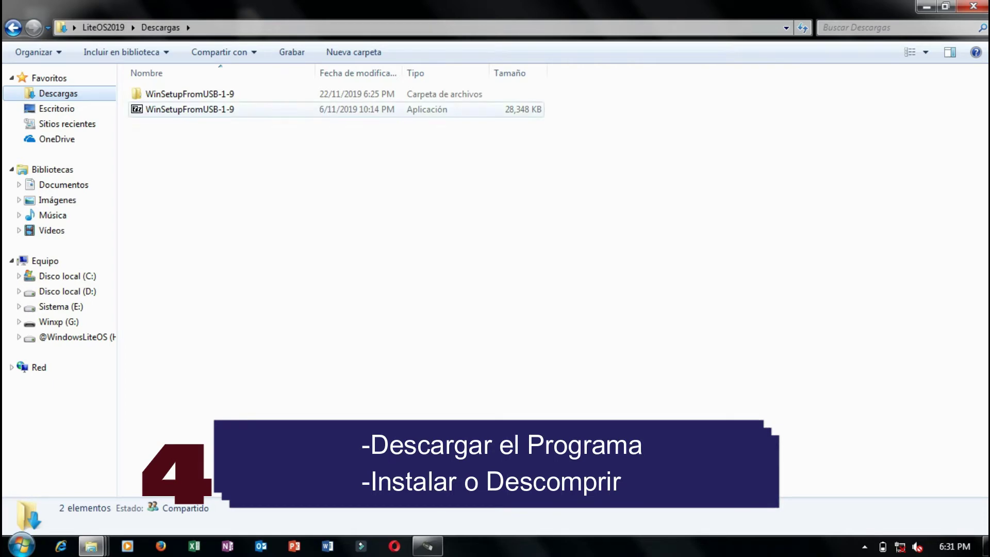
Step: Launch the 64-bit WinSetupFromUSB_1-9_x64 application from the extracted WinSetupFromUSB-1-9 folder in Descargas
left_click(189, 109)
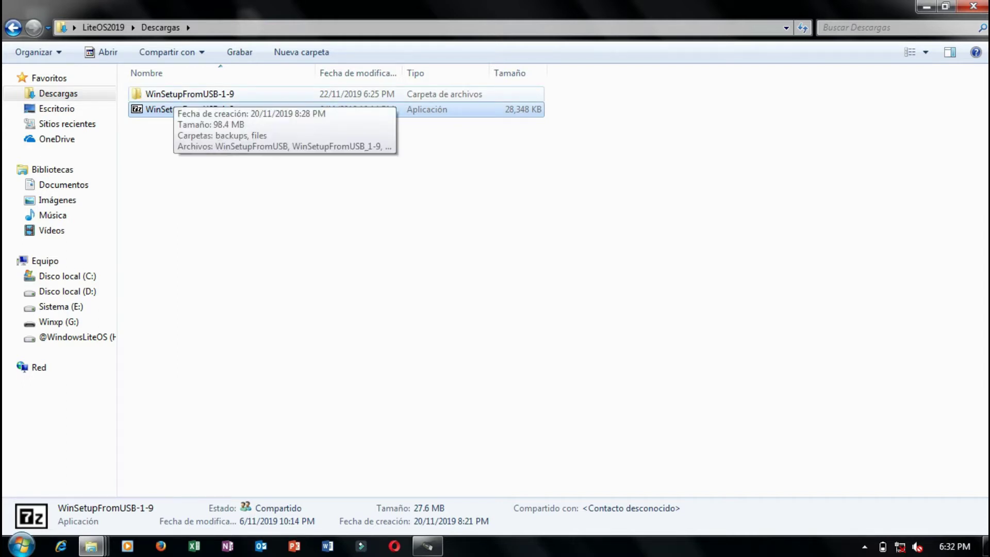
double_click(199, 95)
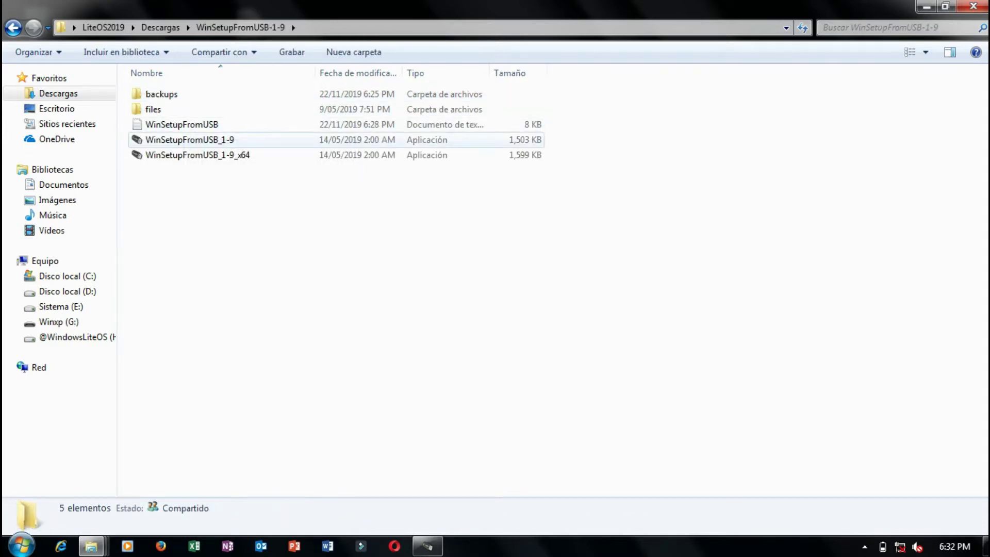
left_click(190, 140)
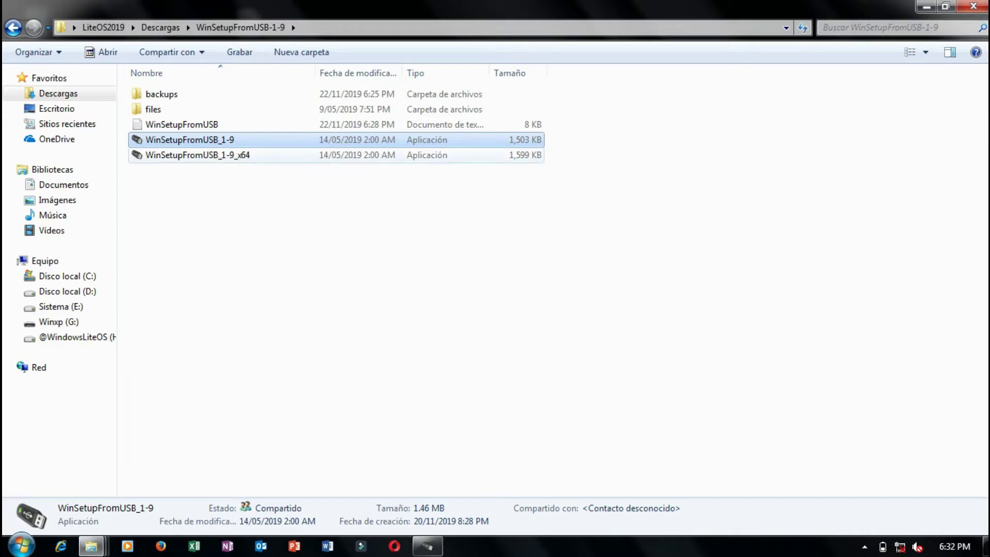
left_click(184, 154)
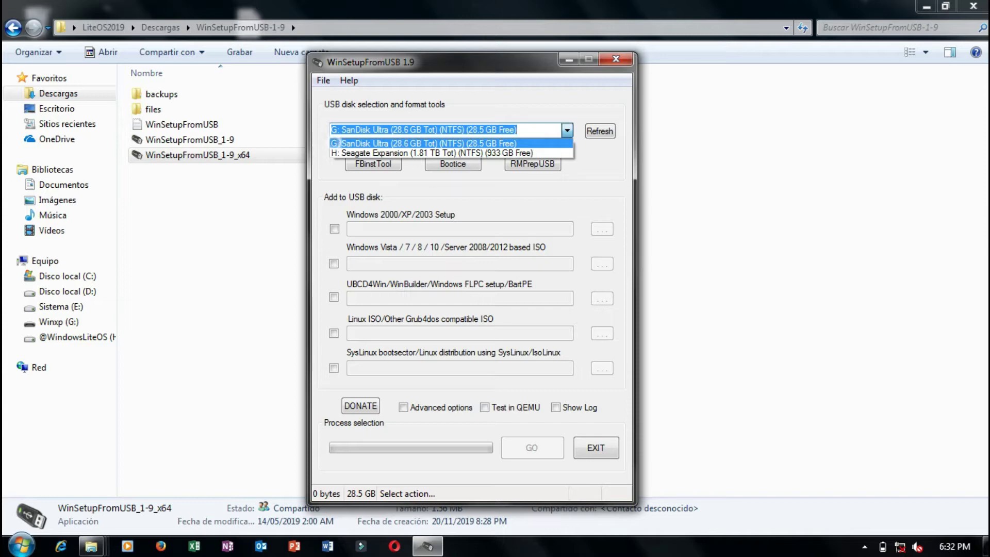
Step: Choose the G: SanDisk Ultra drive as the target USB disk and open RMPrepUSB for it
left_click(423, 144)
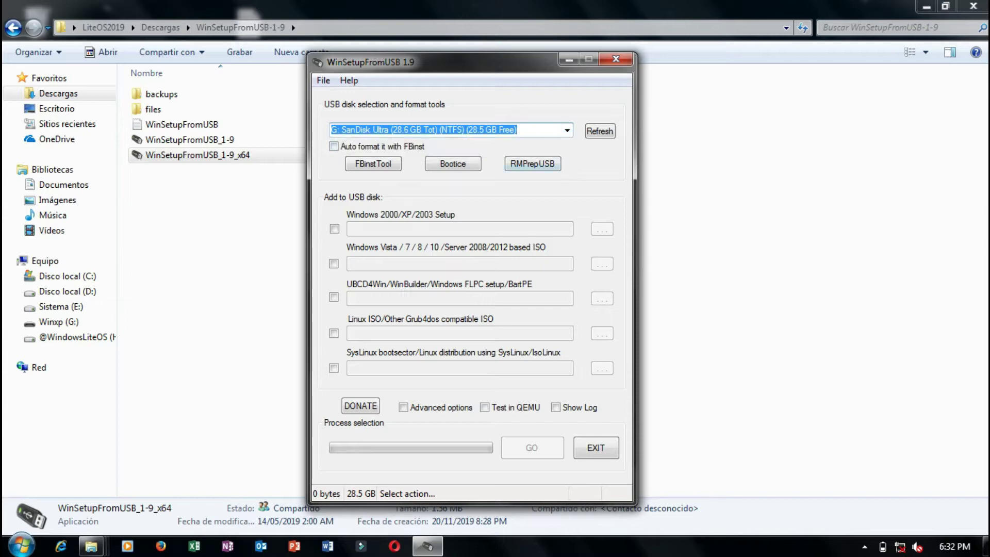
left_click(532, 164)
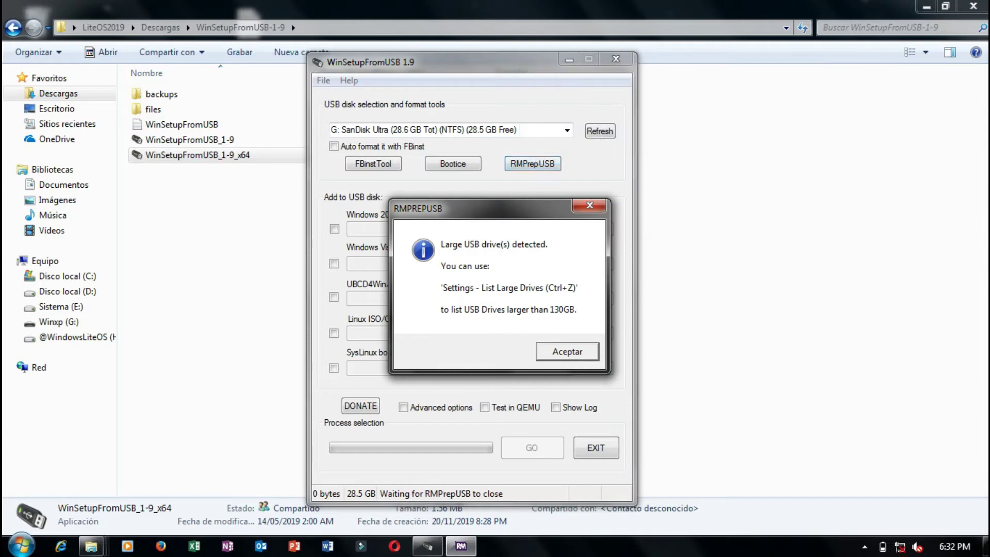
key("Return")
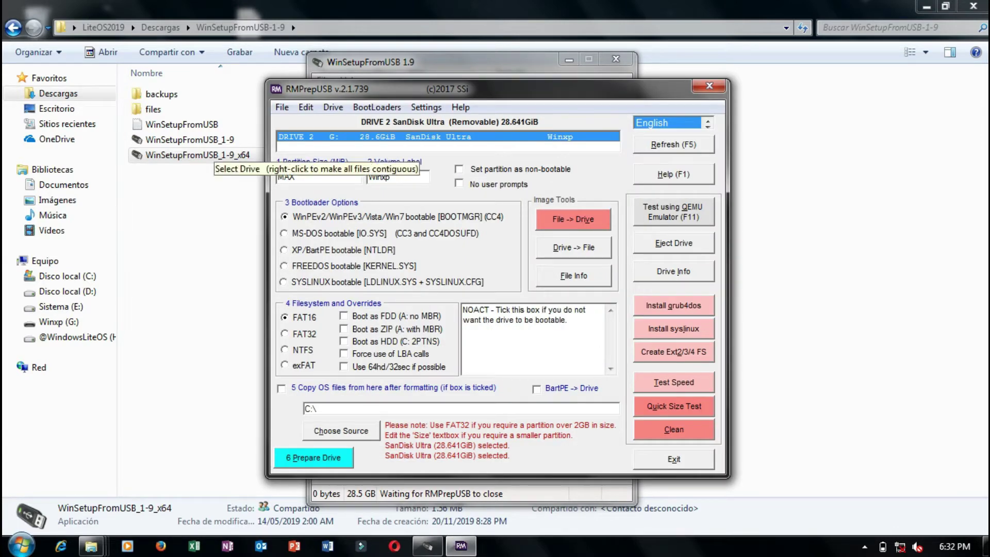
Step: Configure the SanDisk Ultra drive in RMPrepUSB with the XP/BartPE bootable [NTLDR] bootloader and the NTFS filesystem
left_click(317, 138)
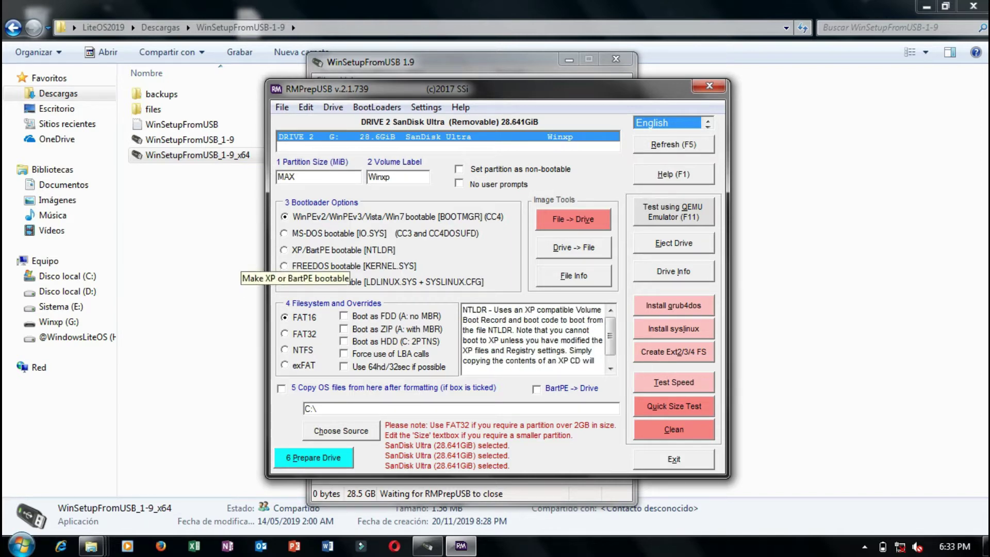
left_click(285, 250)
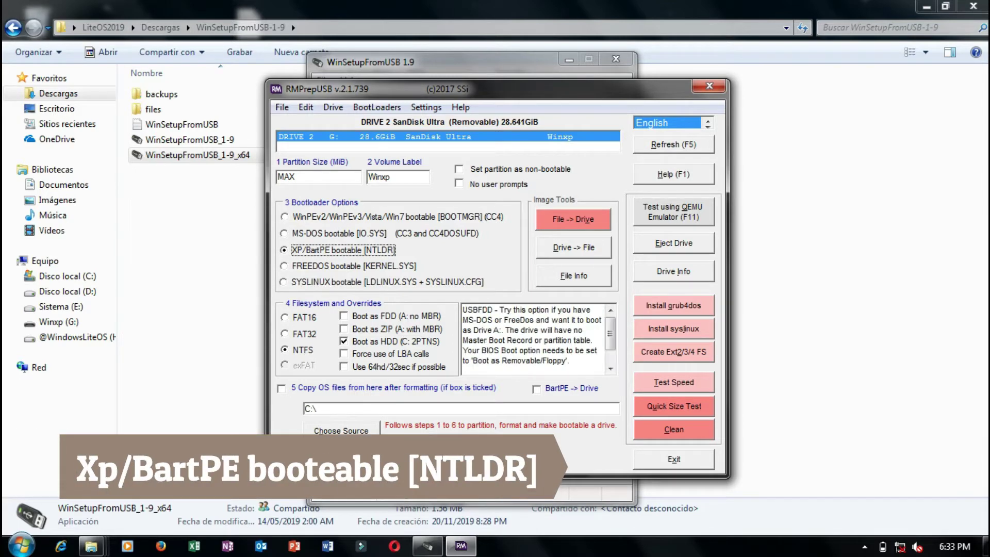
left_click(285, 350)
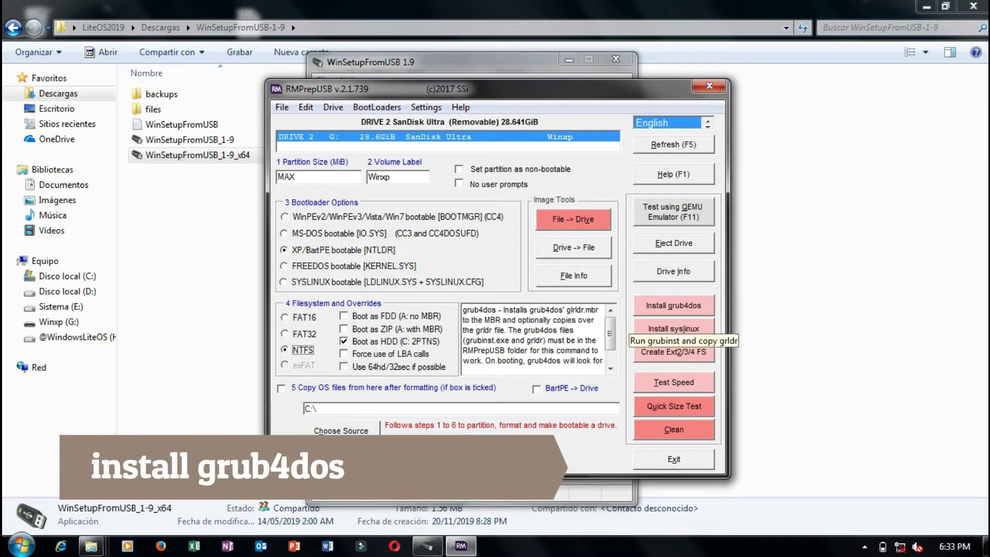
Step: Install grub4dos to the Master Boot Record of the SanDisk drive and copy the grldr file to drive G:
left_click(674, 308)
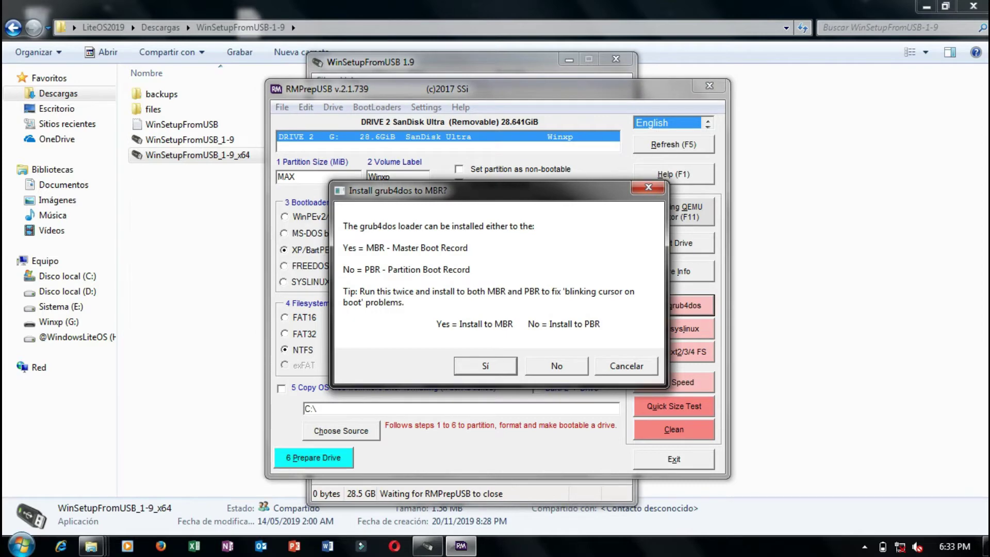
left_click(486, 366)
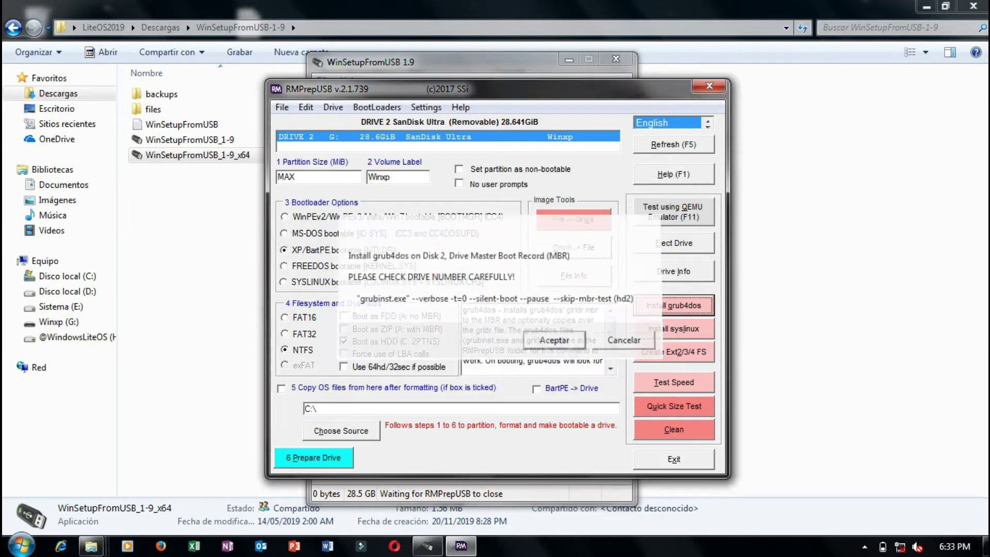
left_click(555, 340)
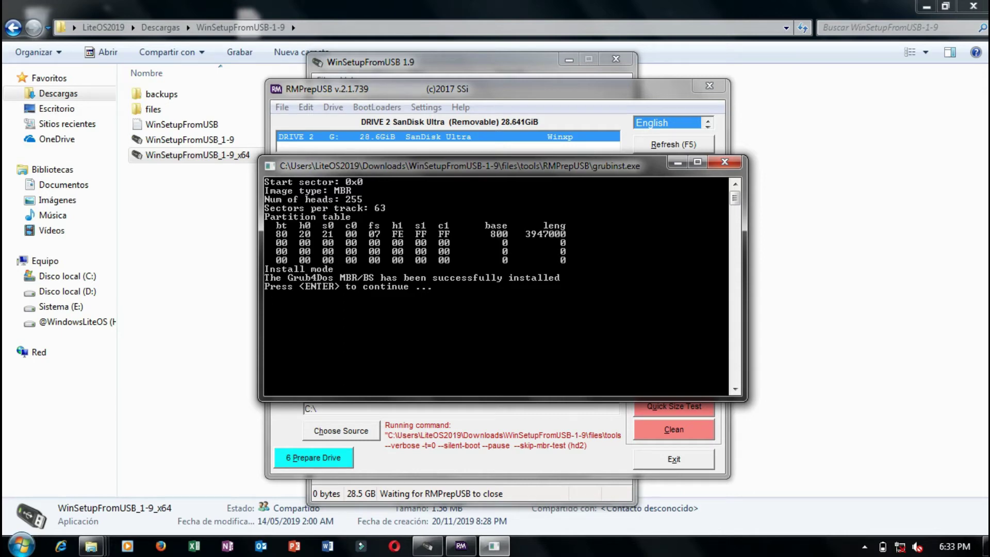
key("Return")
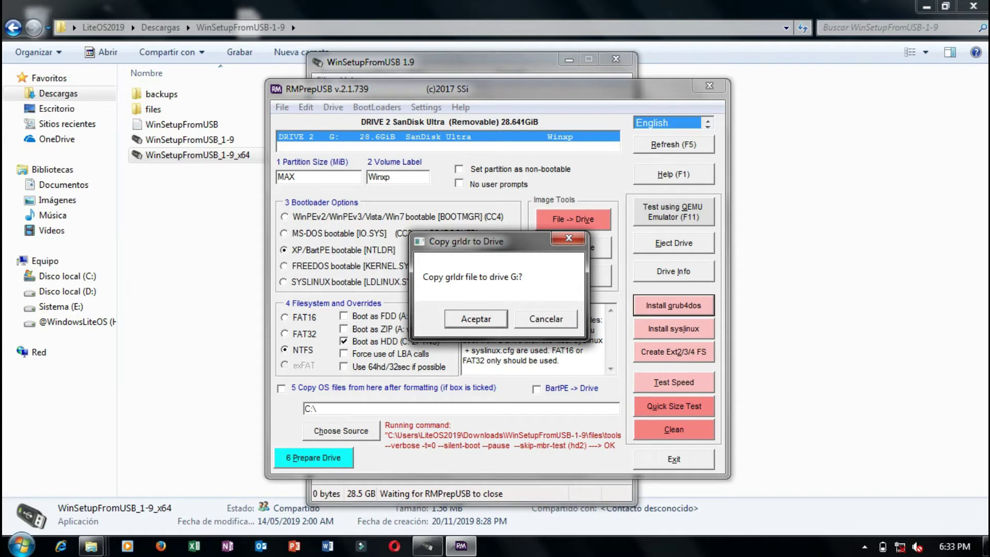
key("Return")
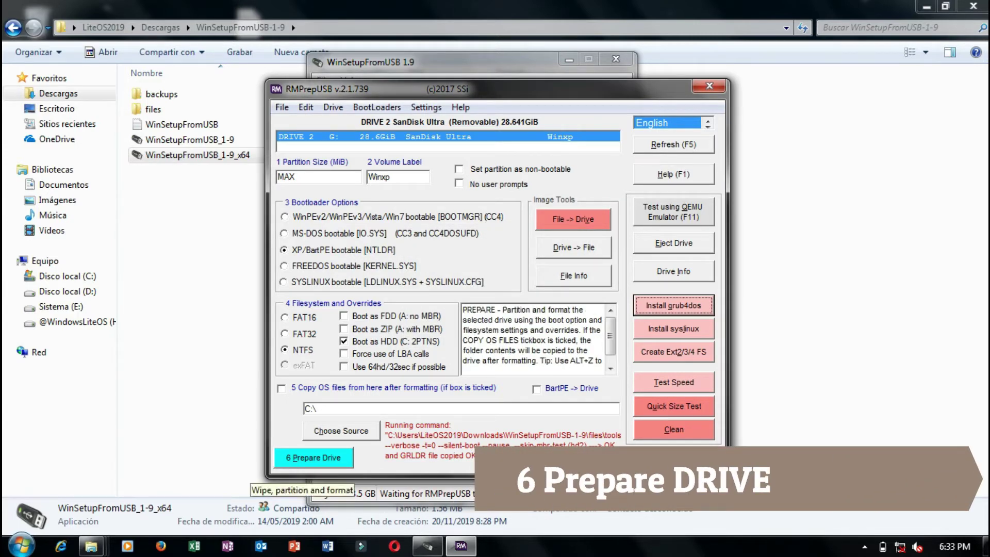
Step: Prepare the SanDisk drive, approving the erasure of all its data, and exit RMPrepUSB
left_click(309, 458)
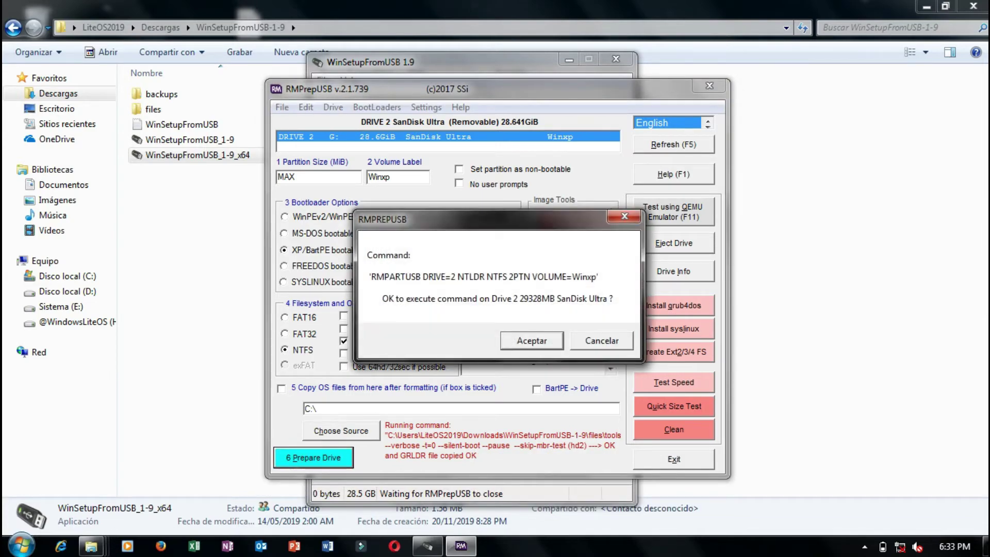
left_click(532, 340)
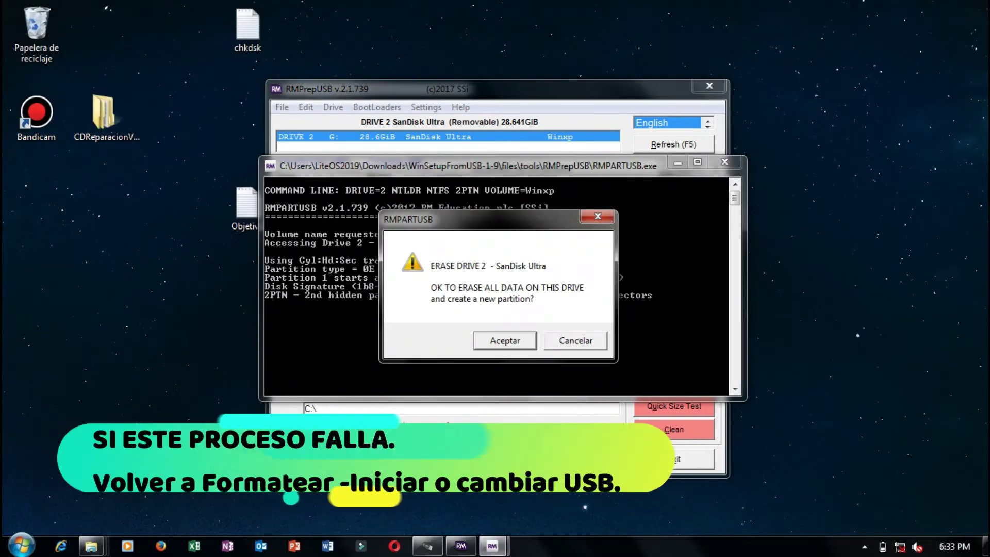
key("Return")
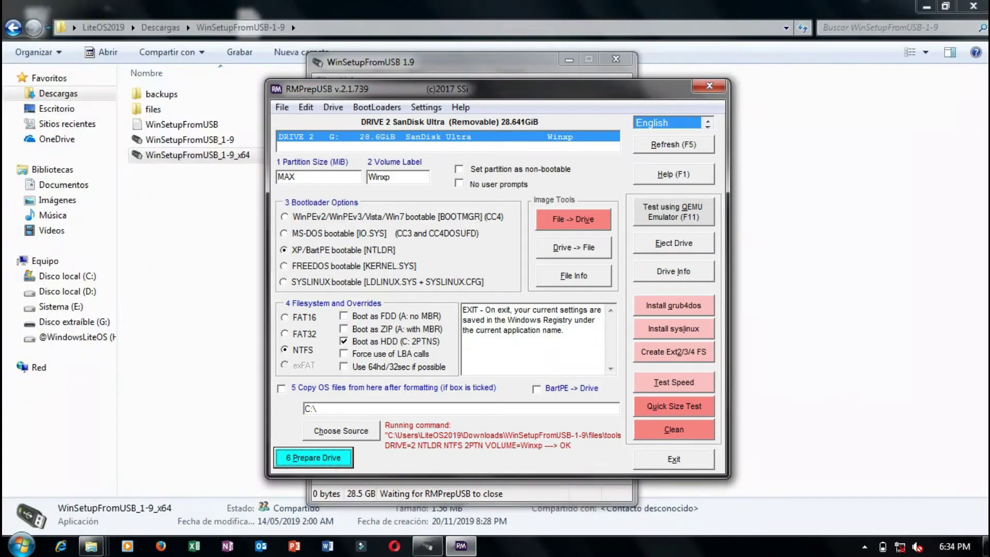
left_click(674, 459)
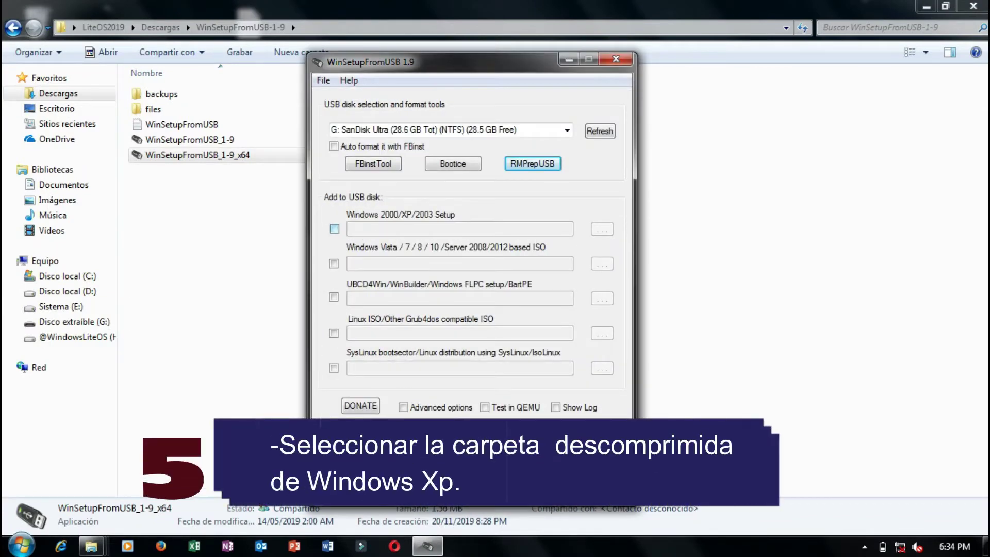
Step: Enable Windows 2000/XP/2003 Setup and set its source to the Wolf 3.0 Beta2 C-D [Imagen de Disco] folder in Vídeos
left_click(334, 229)
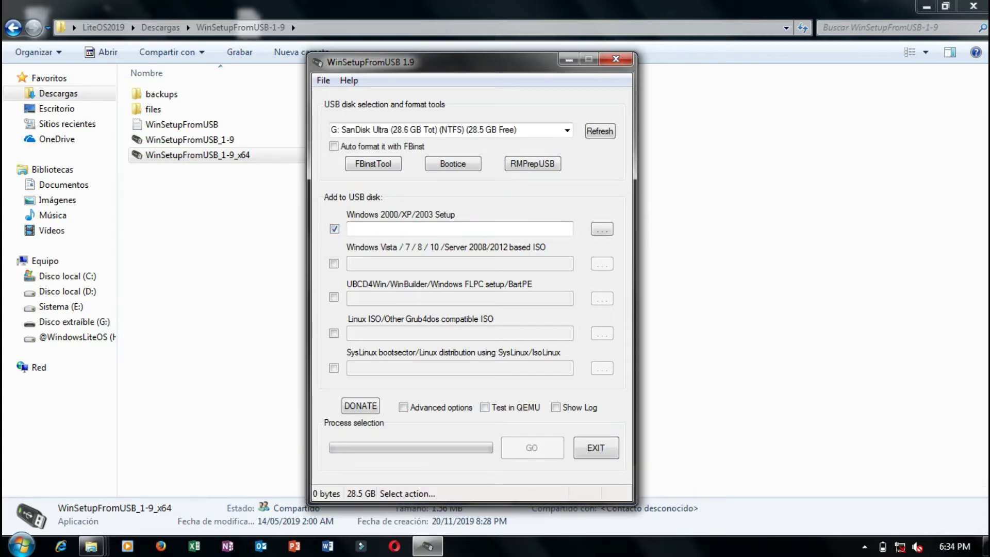
left_click(52, 230)
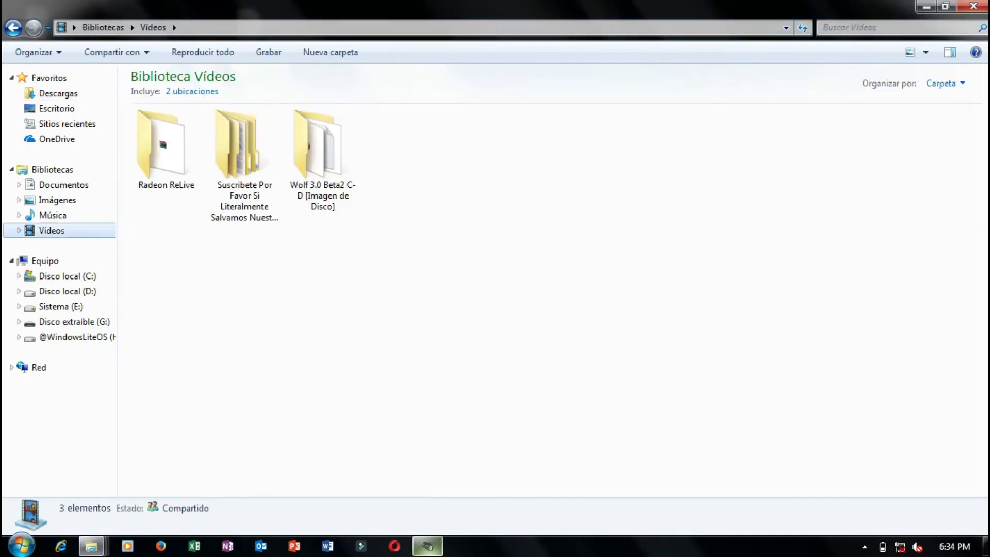
left_click(427, 546)
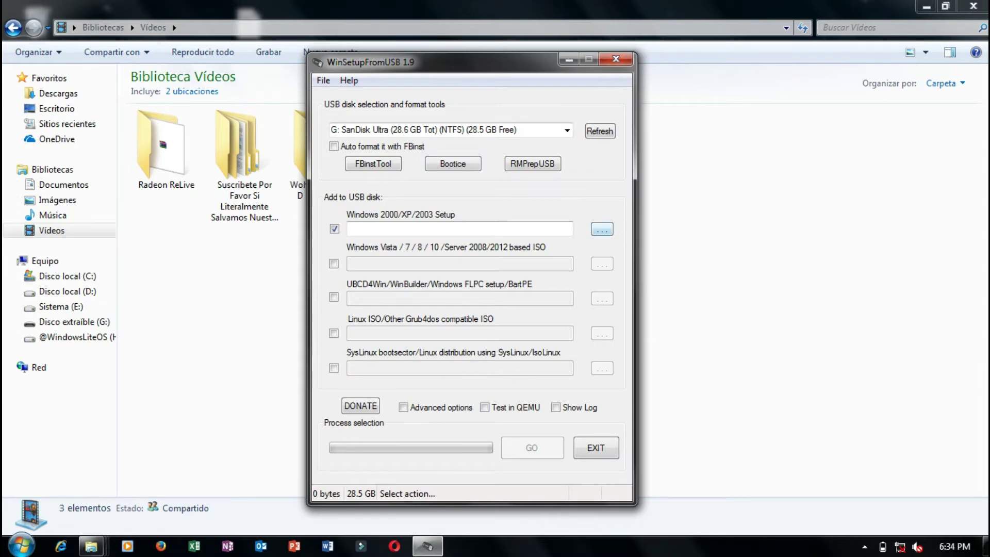
left_click(602, 229)
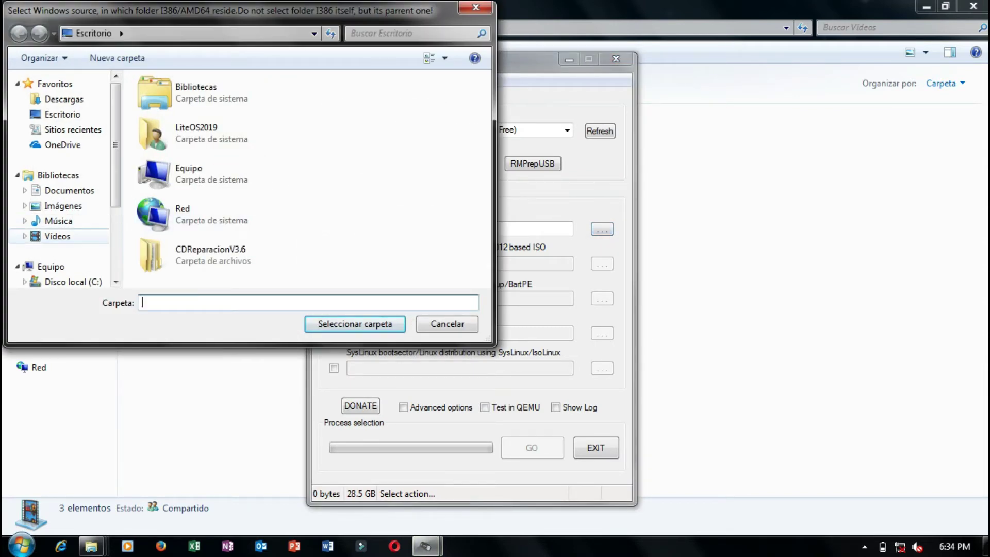
left_click(57, 236)
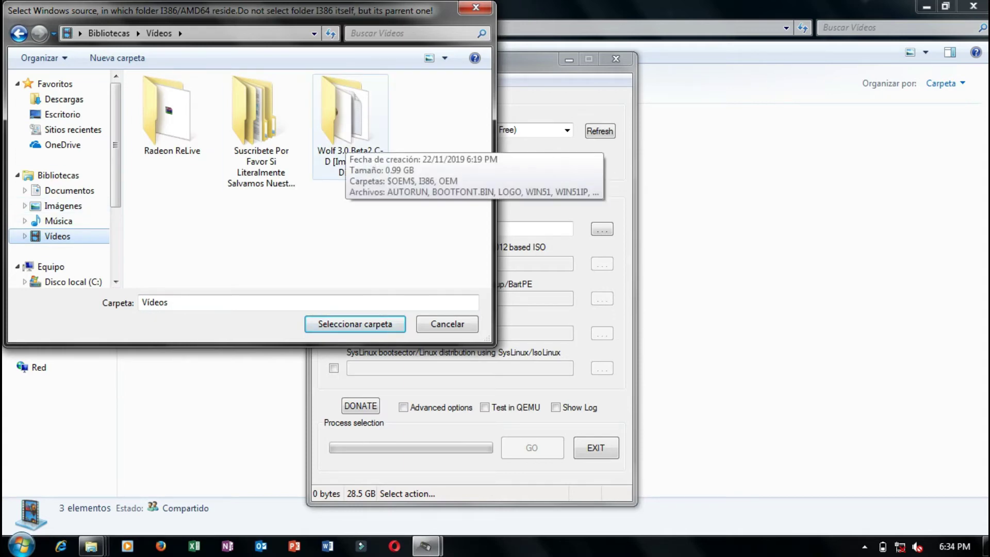
left_click(345, 142)
double_click(345, 140)
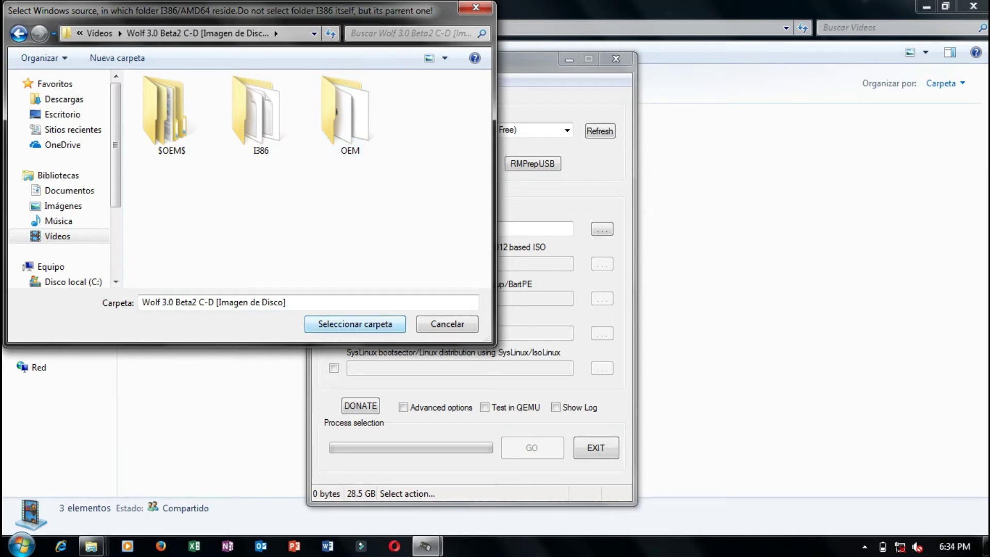
key("Return")
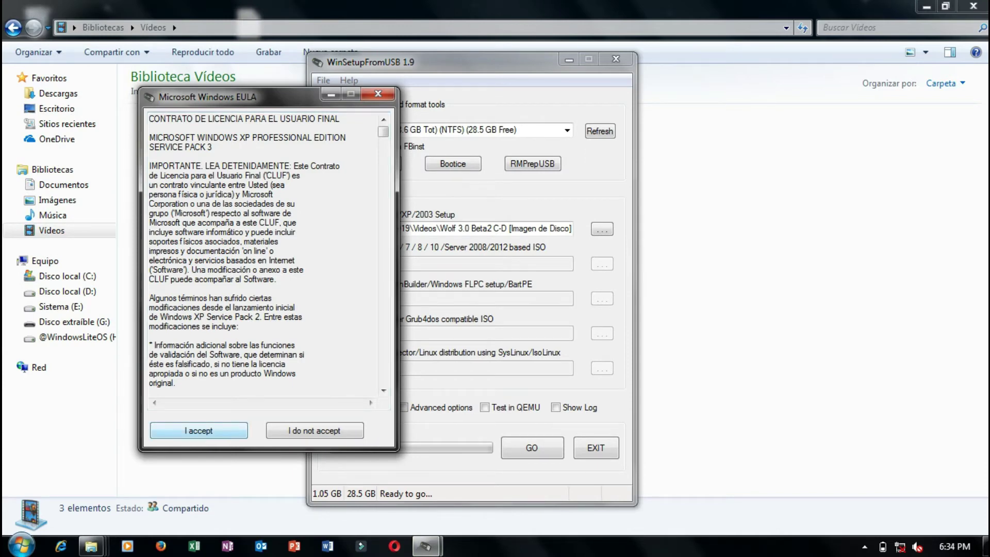
Step: Accept the Microsoft Windows EULA and start writing the Windows XP setup to the USB disk
key("Return")
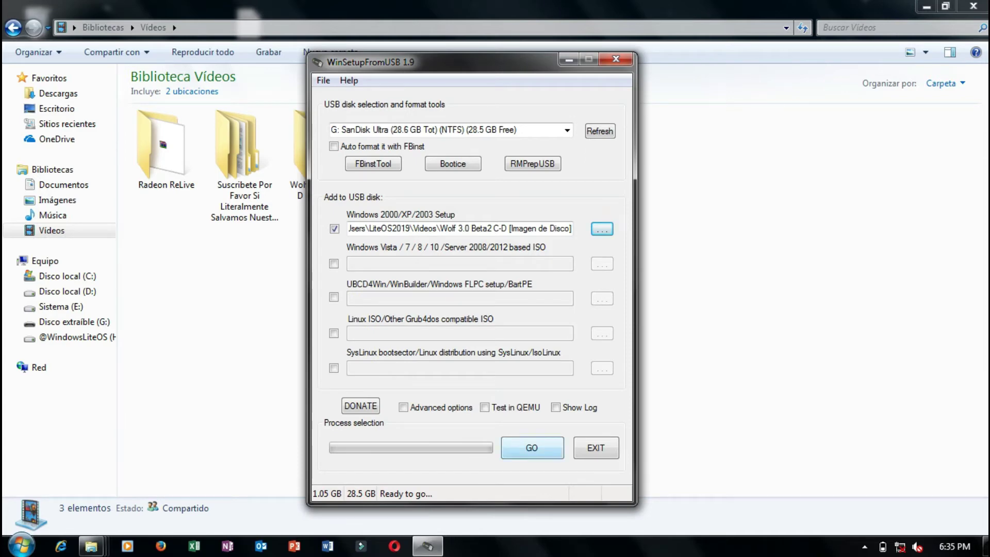
key("Return")
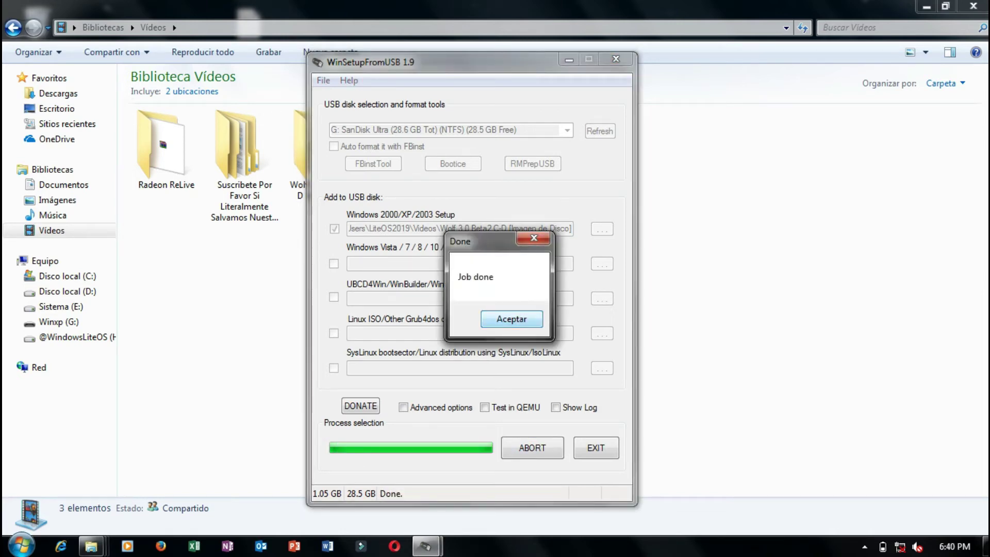
Step: Dismiss the job completion message and close WinSetupFromUSB
left_click(509, 320)
left_click(616, 60)
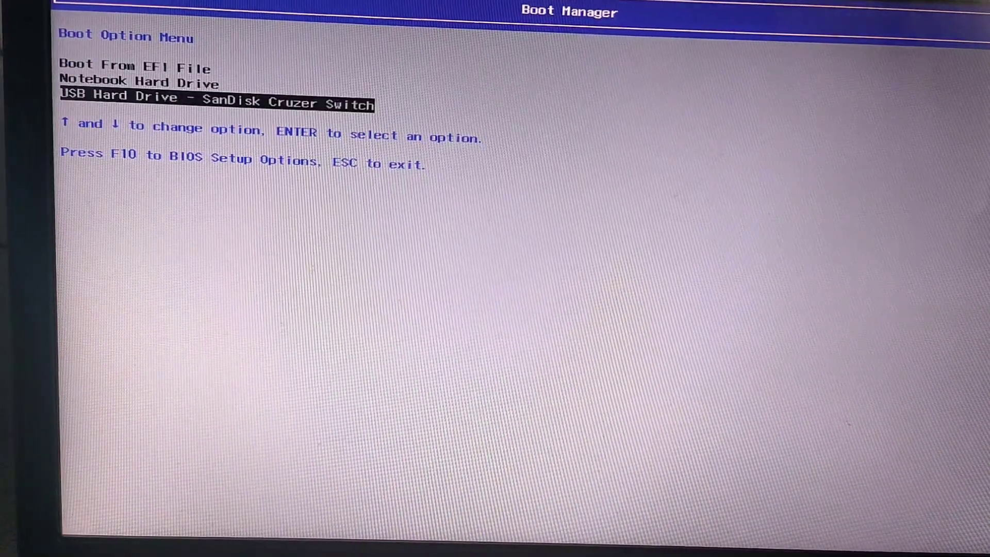
Step: Boot the notebook from the SanDisk Cruzer Switch USB drive and enter the Windows XP/2000/2003 Setup entry in GRUB4DOS
key("Return")
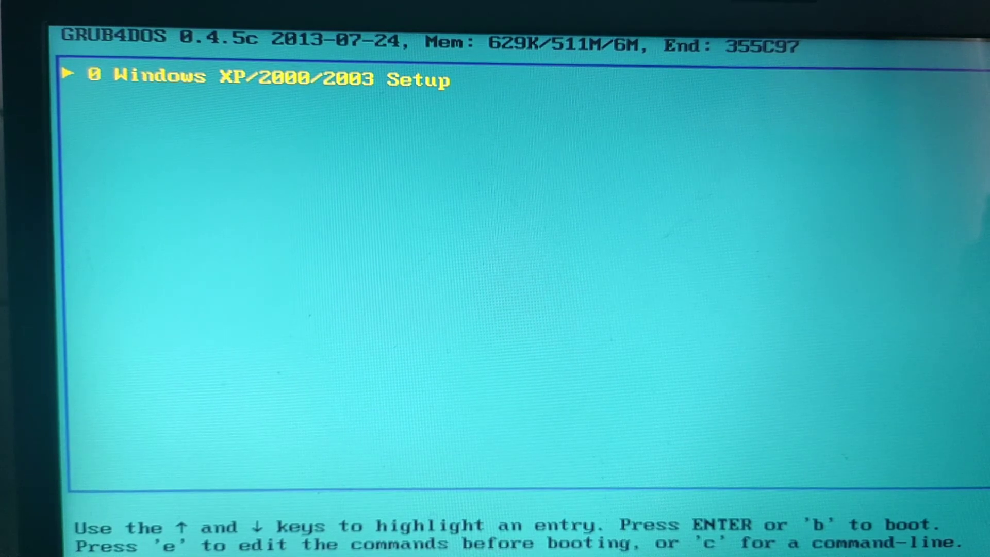
key("Return")
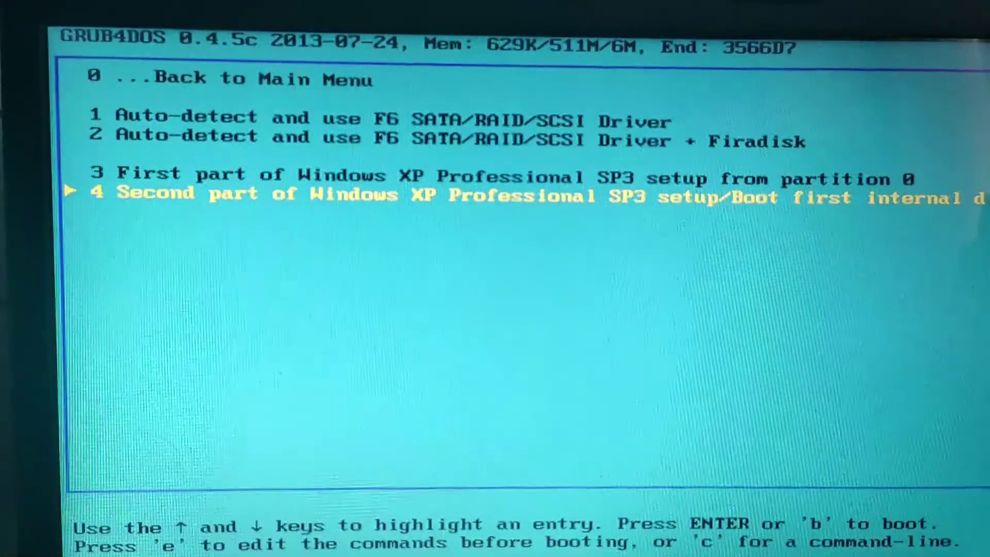
Step: Load the entry that auto-detects and uses the F6 SATA/RAID/SCSI driver plus Firadisk
key("Up")
key("Up")
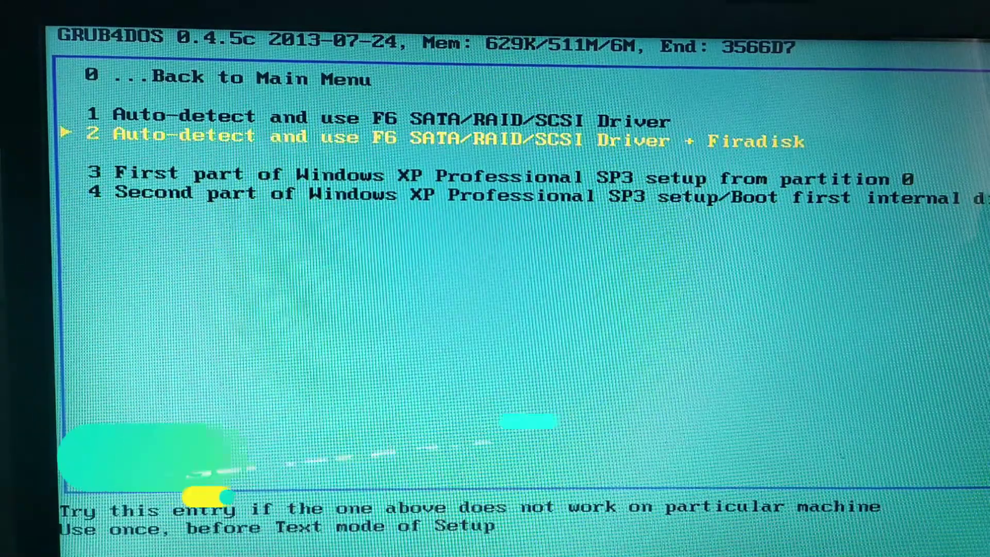
key("Up")
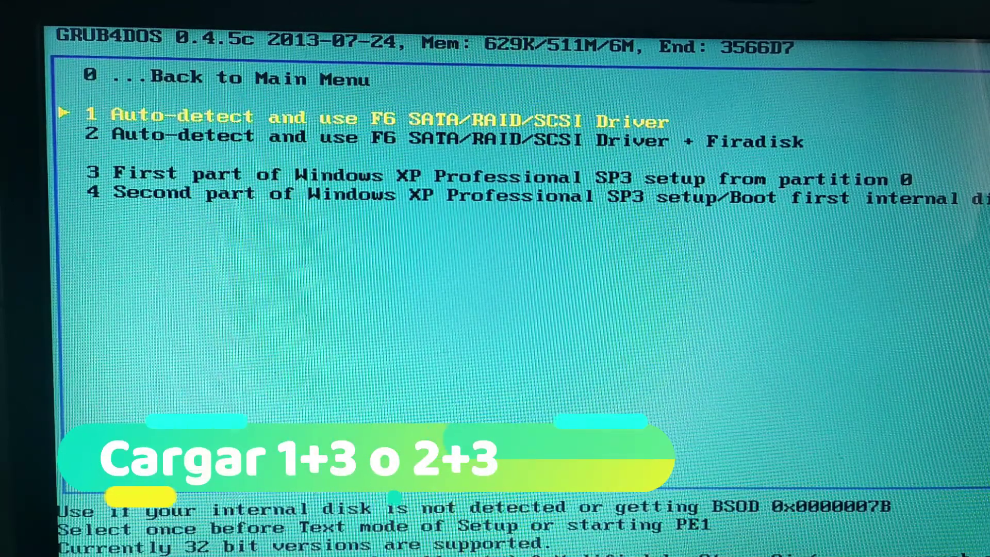
key("Down")
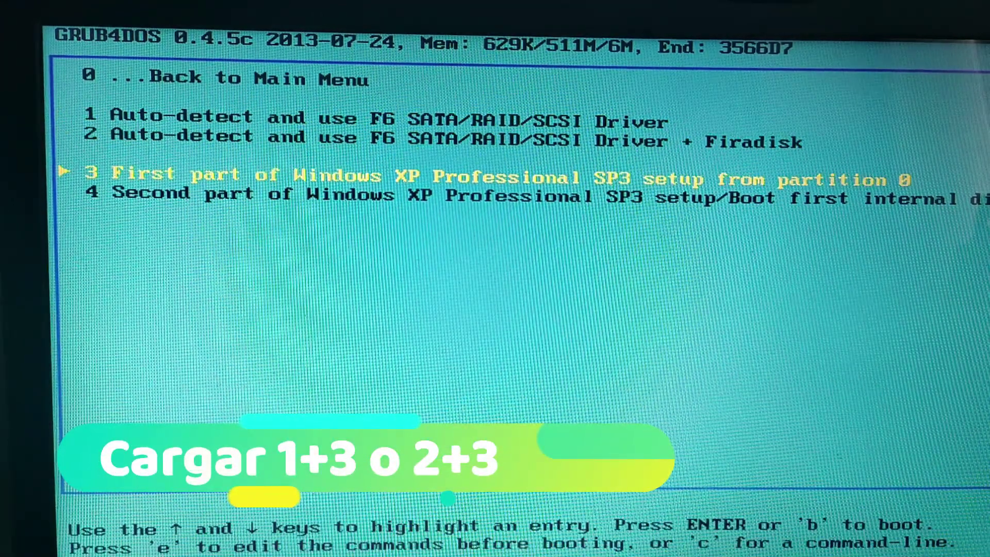
key("Up")
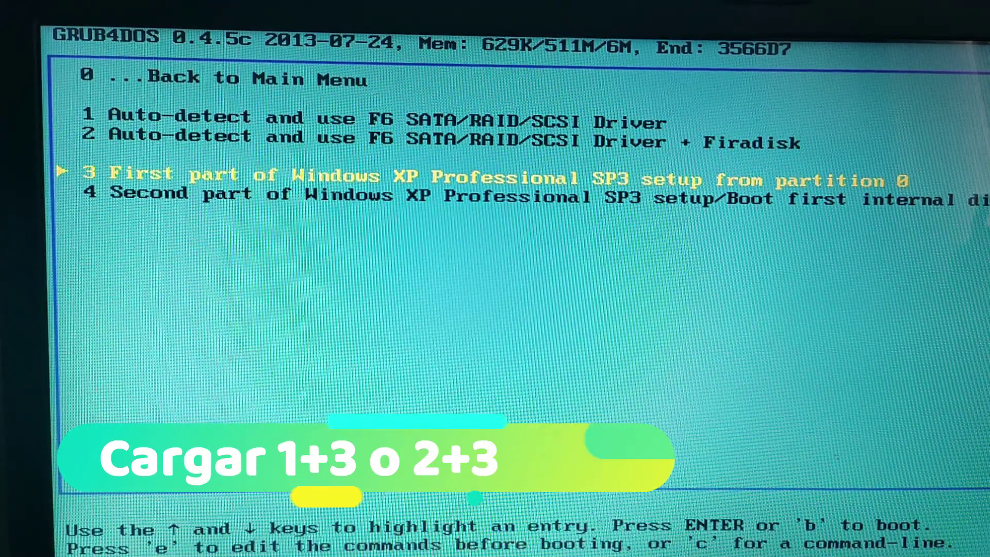
key("Up")
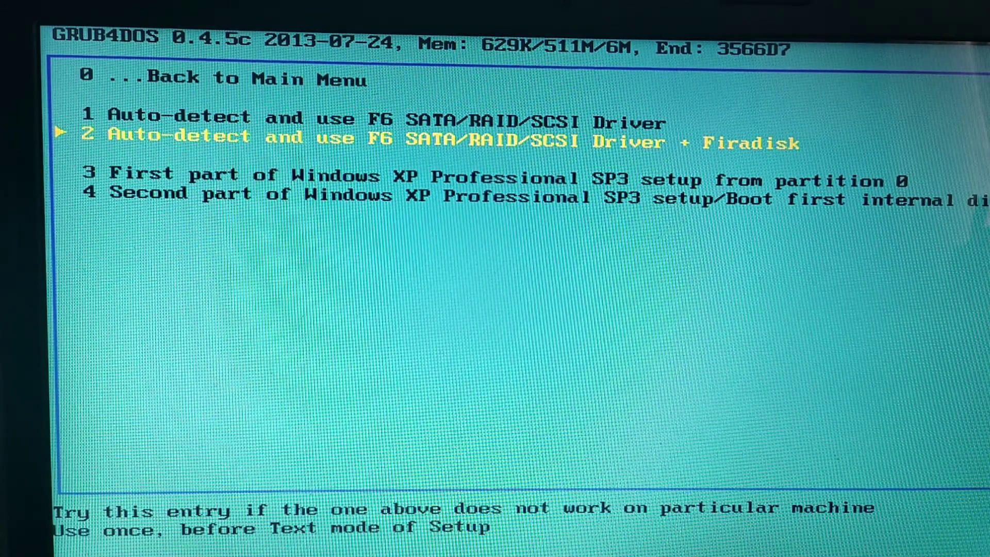
key("Return")
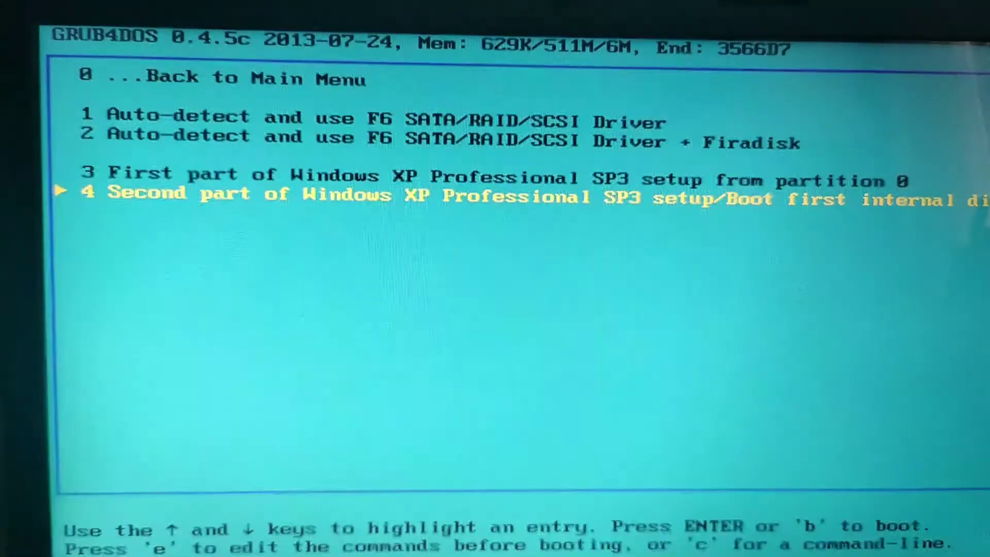
Step: Launch the first part of Windows XP Professional SP3 setup from partition 0
key("Up")
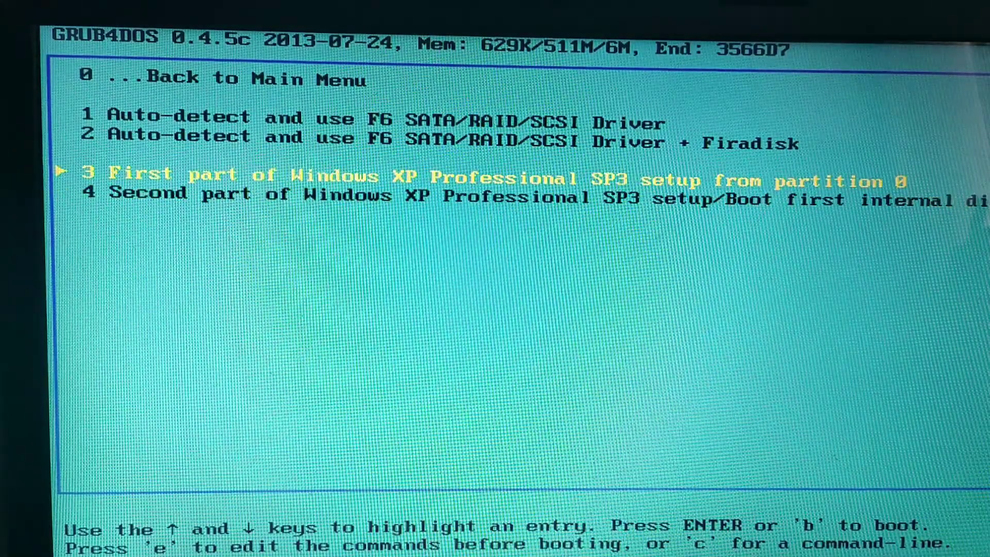
key("Return")
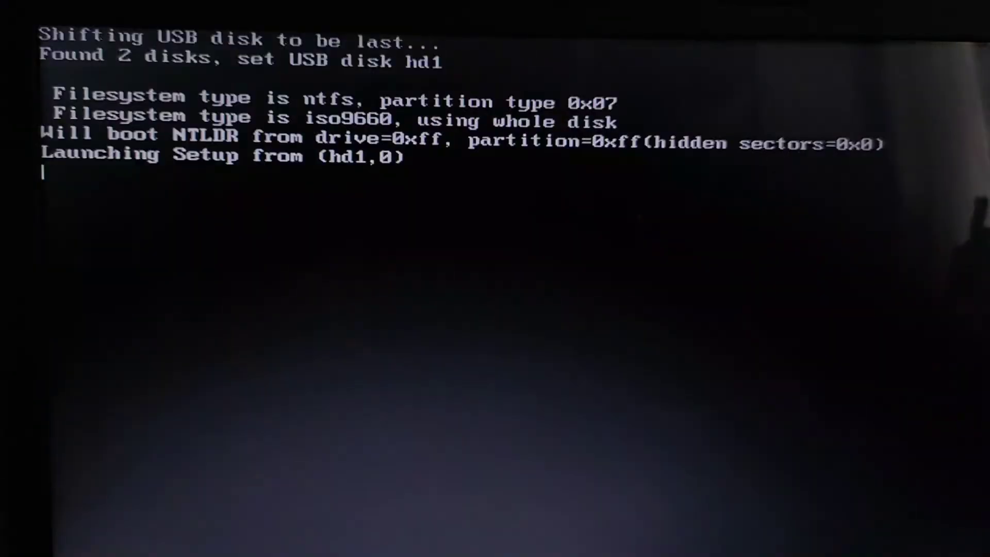